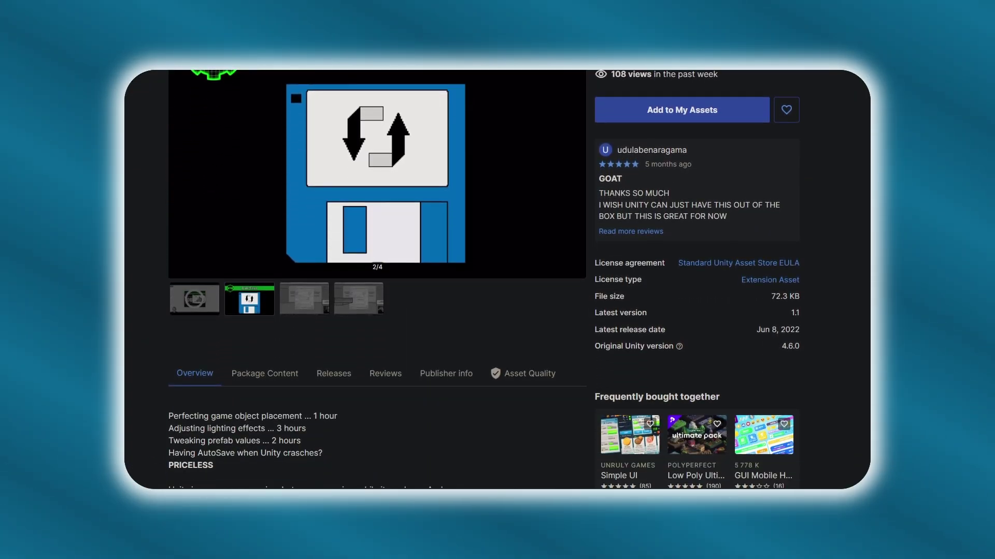
Show the first preview image in the AutoSave package's gallery
scroll(223, 337, up, 4)
click(196, 393)
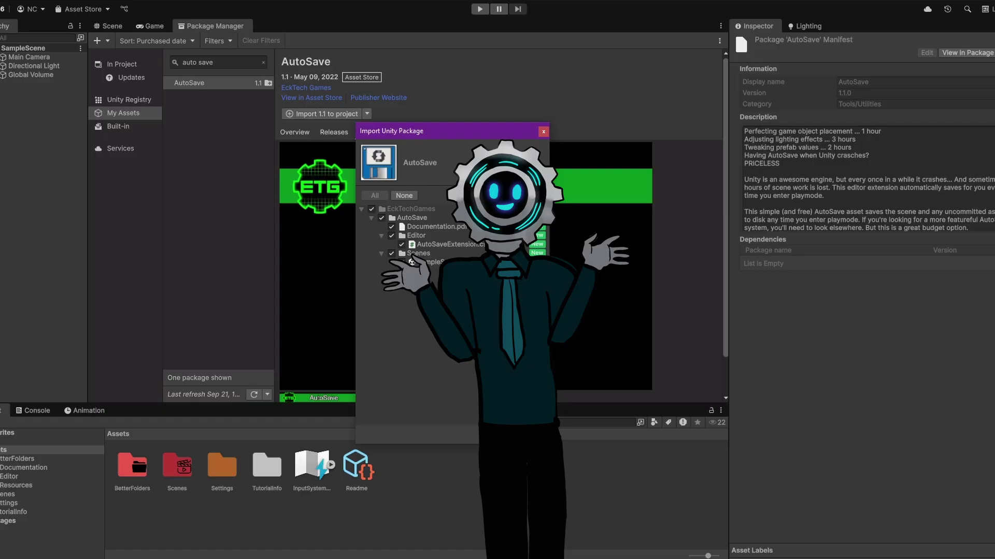
Import all AutoSave package files, then run the game to trigger an autosave
click(527, 435)
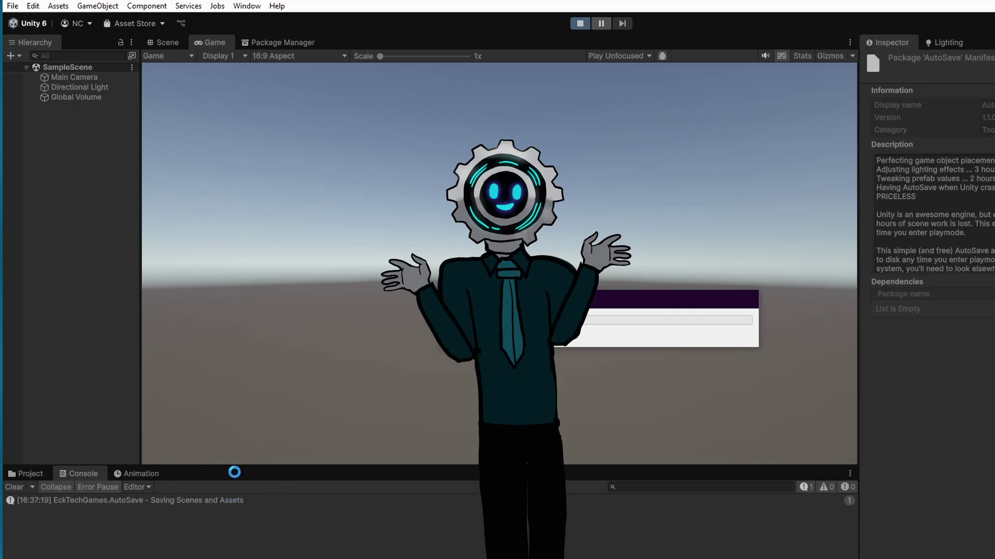
click(580, 23)
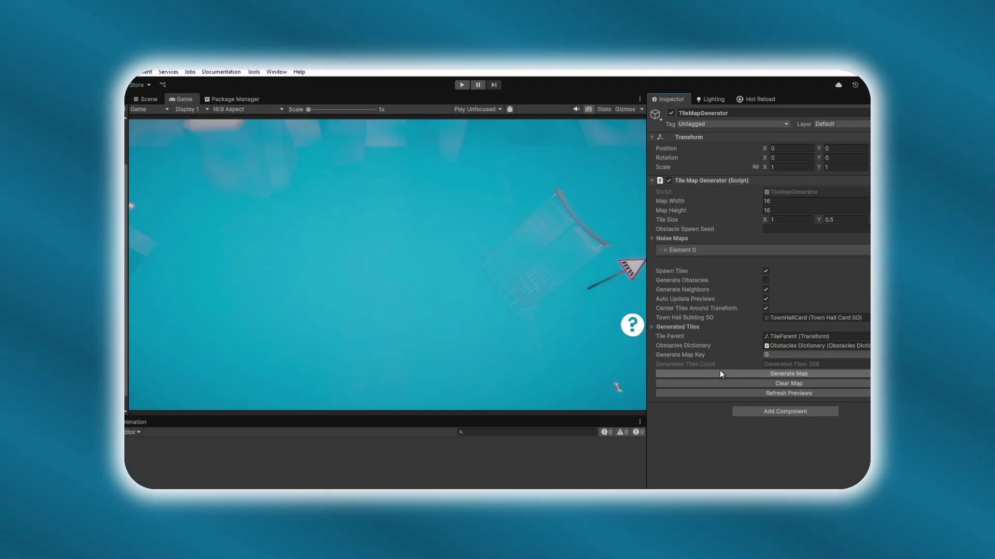
Regenerate the tile map and turn on Limit Frame Rate
click(719, 371)
click(720, 371)
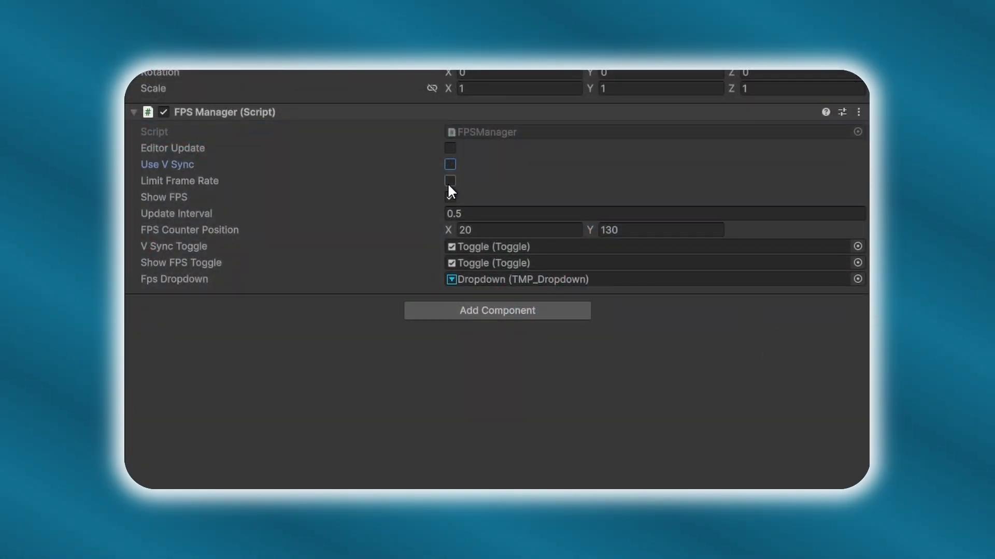
click(449, 183)
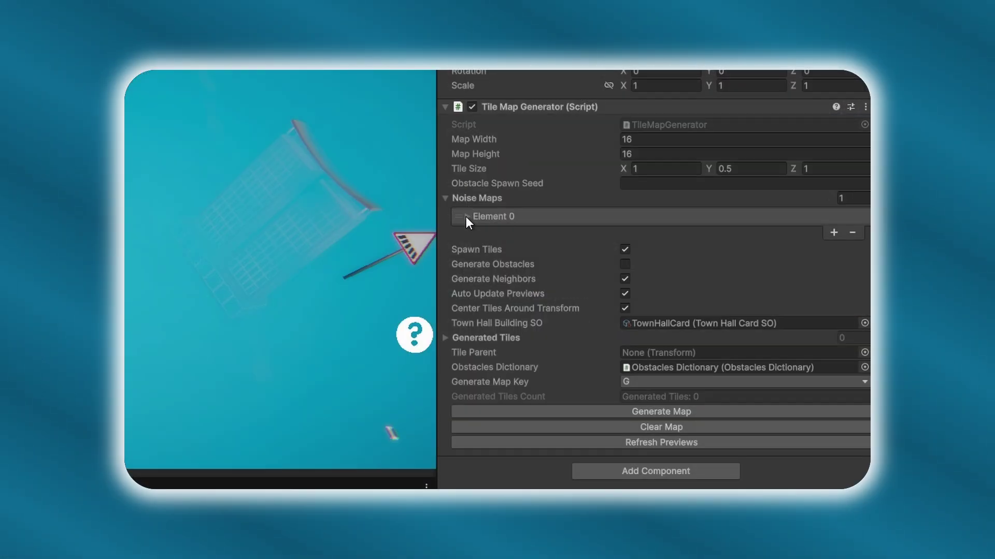
Raise Element 0's Noise Scale from 5 to about 45 and type 'subscribe' into the Seed
click(466, 216)
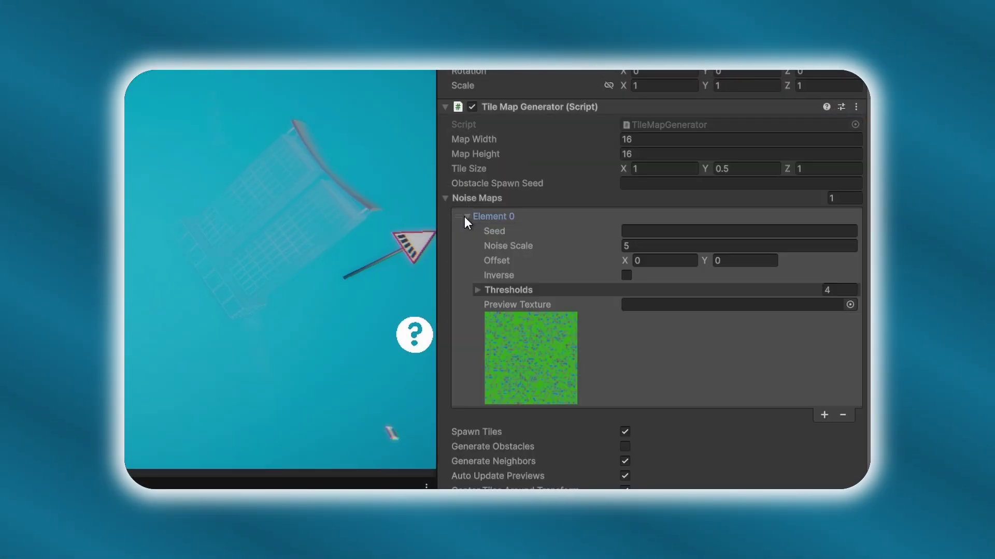
drag(631, 249, 190, 236)
click(476, 289)
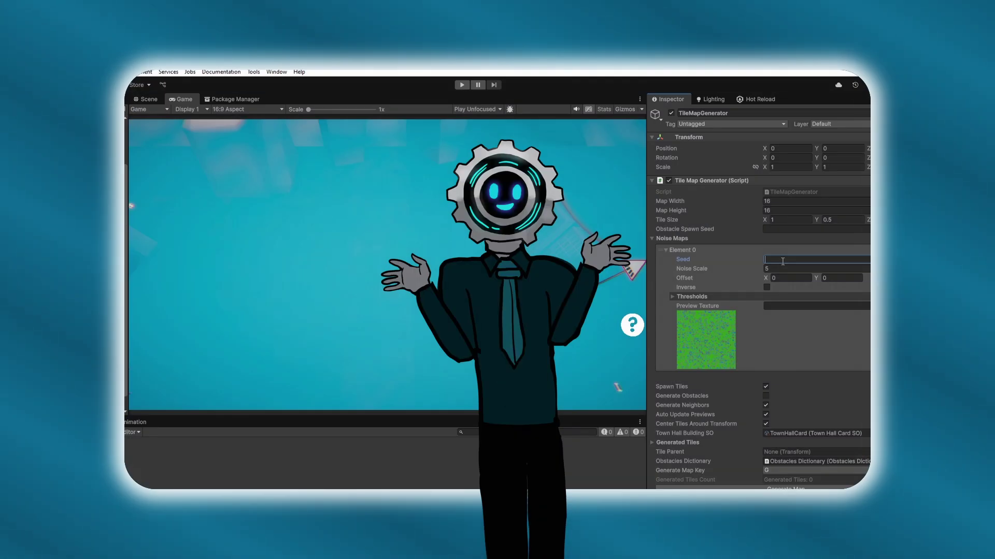
text(subsc)
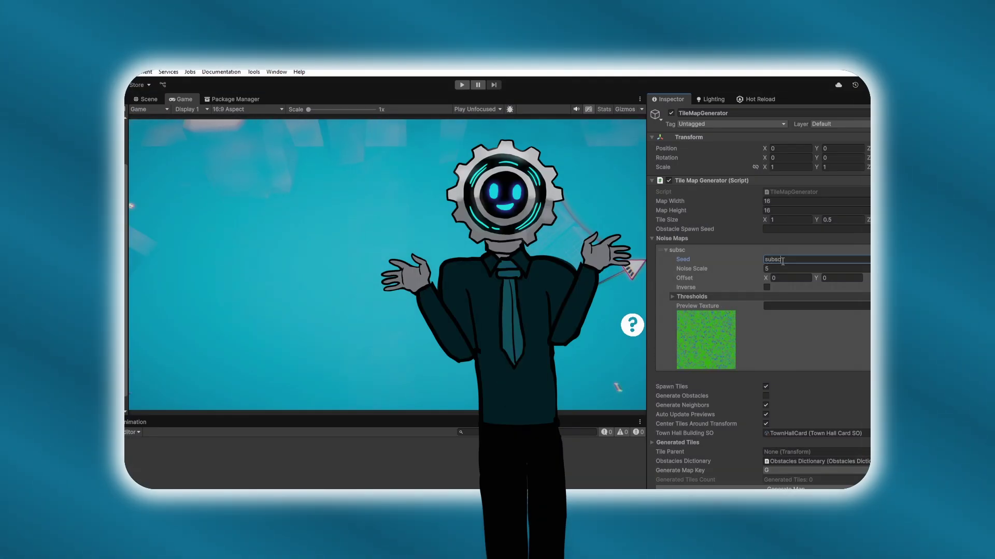
text(ribe)
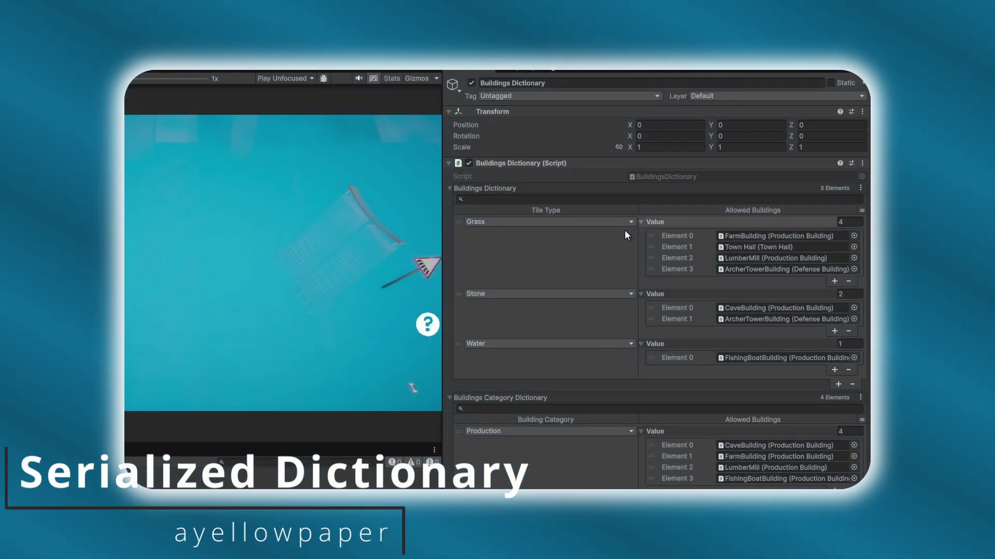
scroll(577, 284, down, 5)
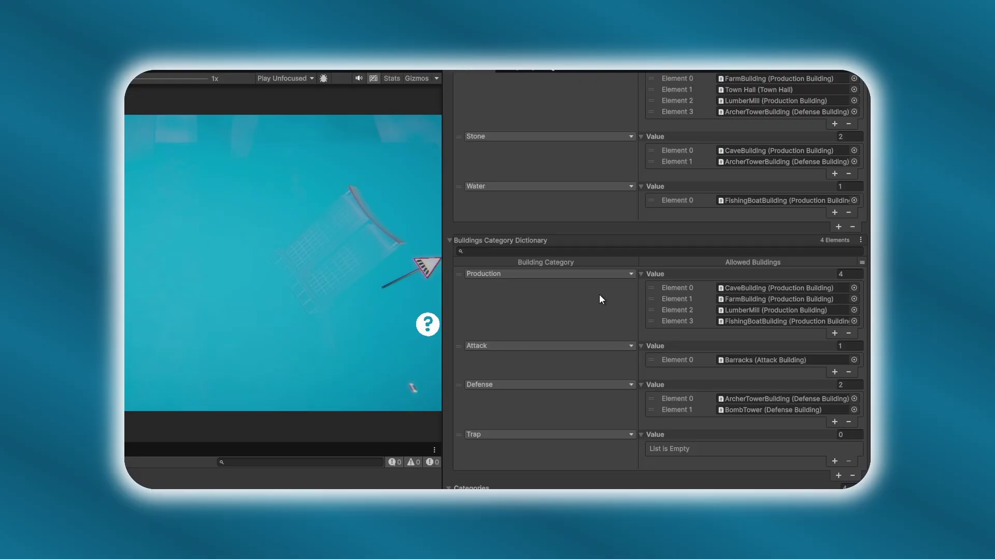
scroll(599, 294, up, 6)
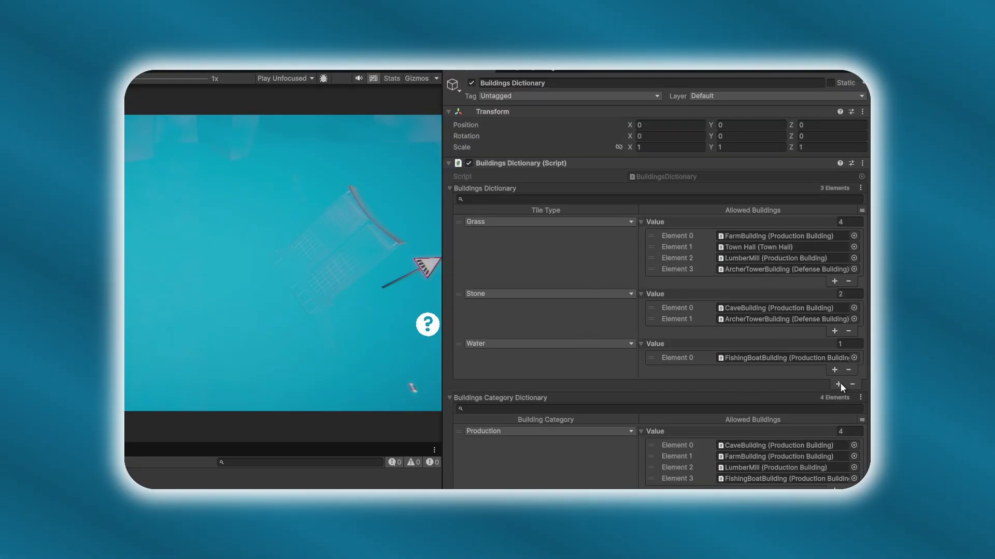
click(838, 384)
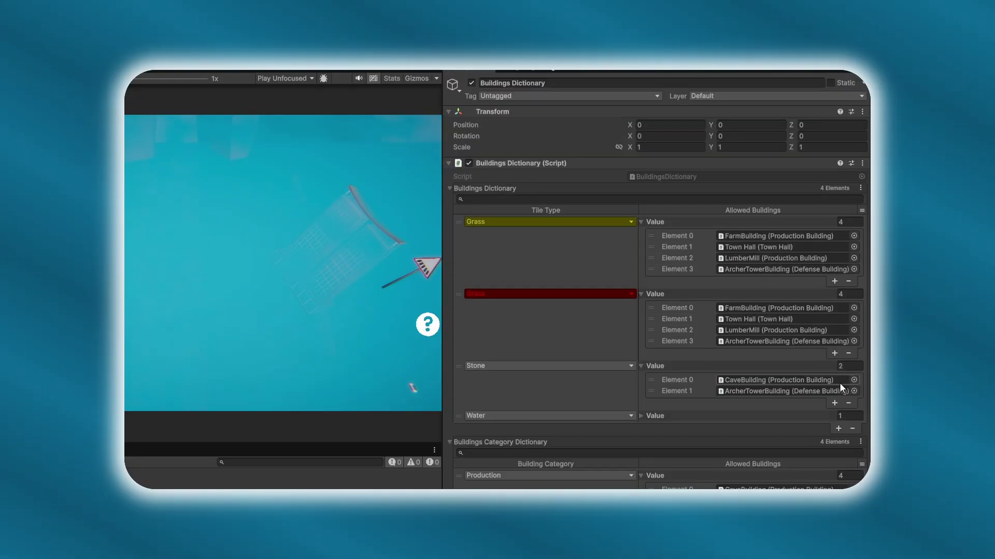
click(545, 294)
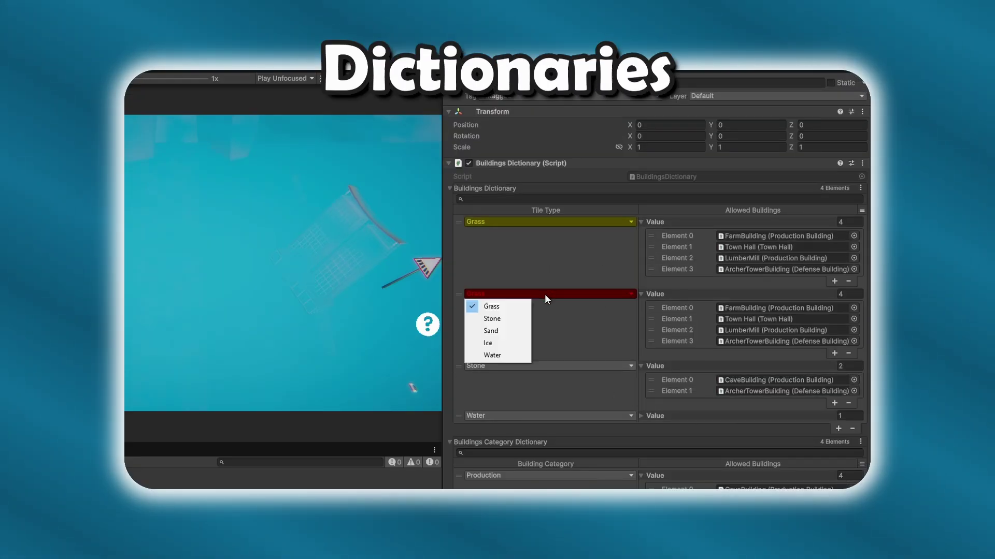
click(503, 344)
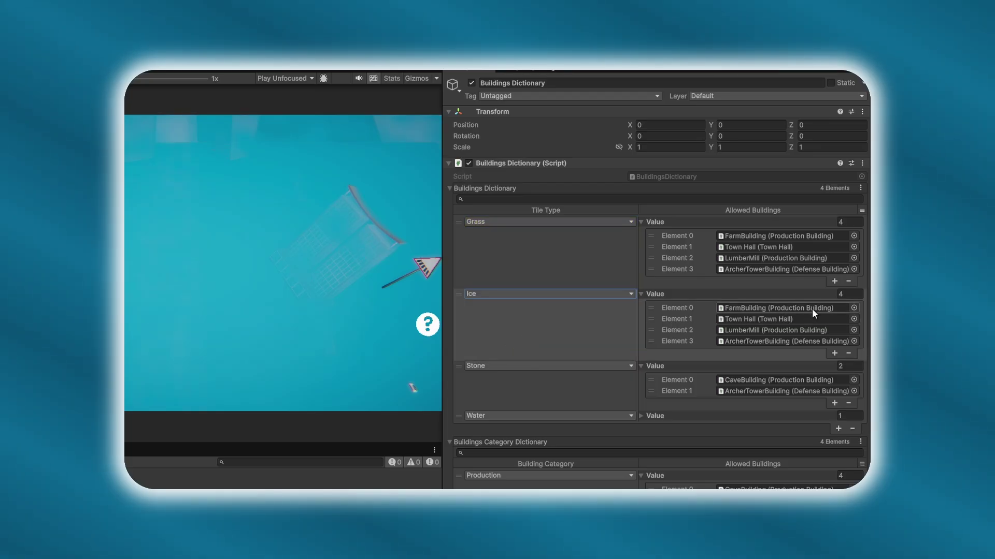
click(682, 296)
click(682, 296)
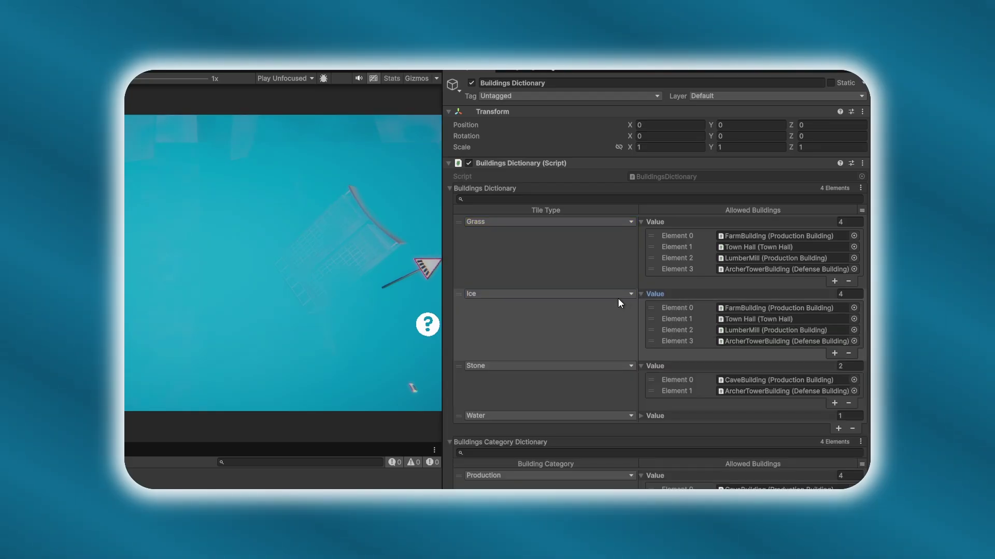
click(580, 315)
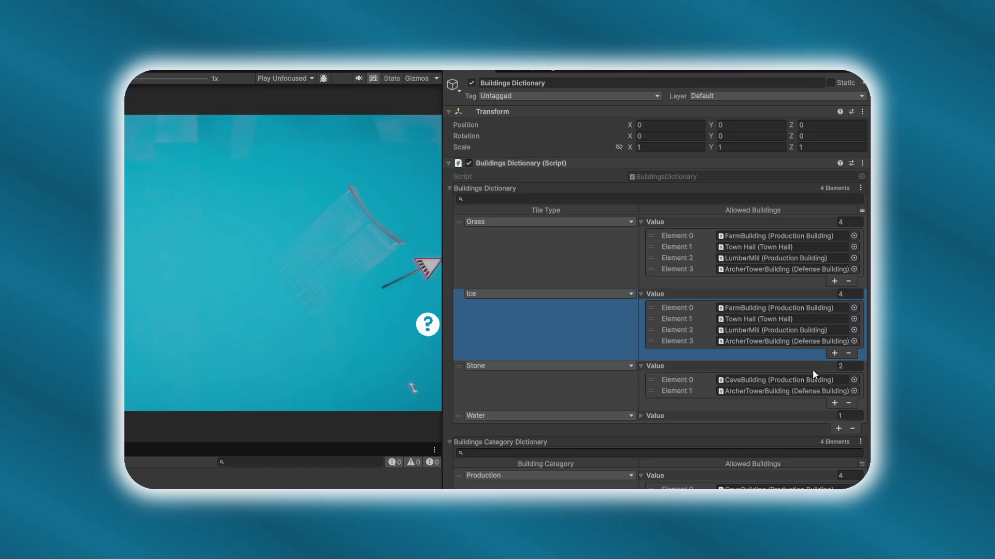
click(849, 355)
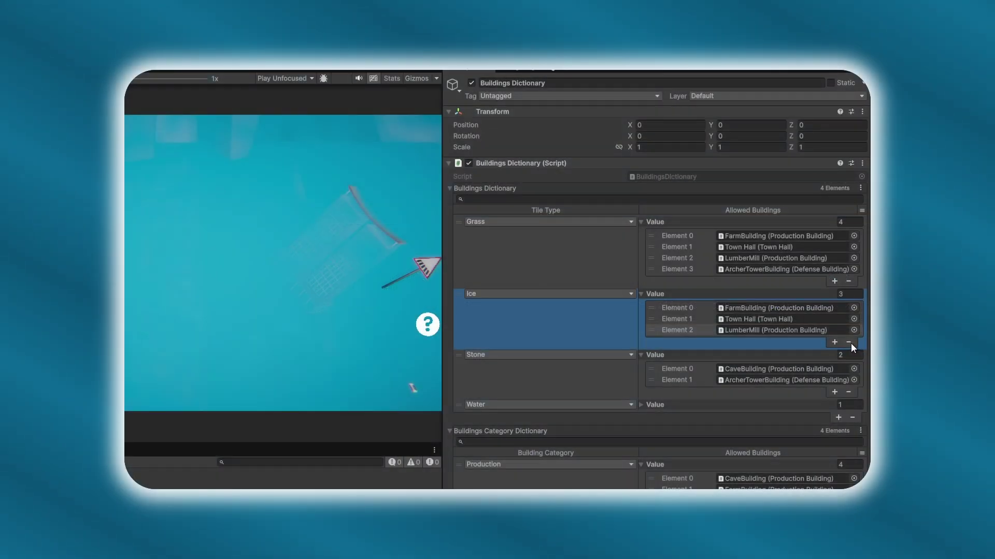
click(849, 346)
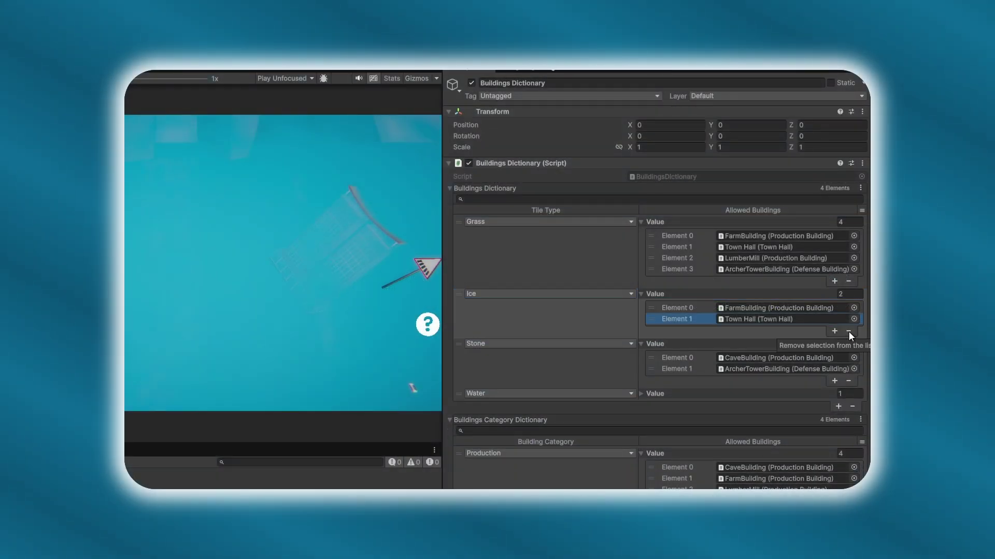
click(568, 332)
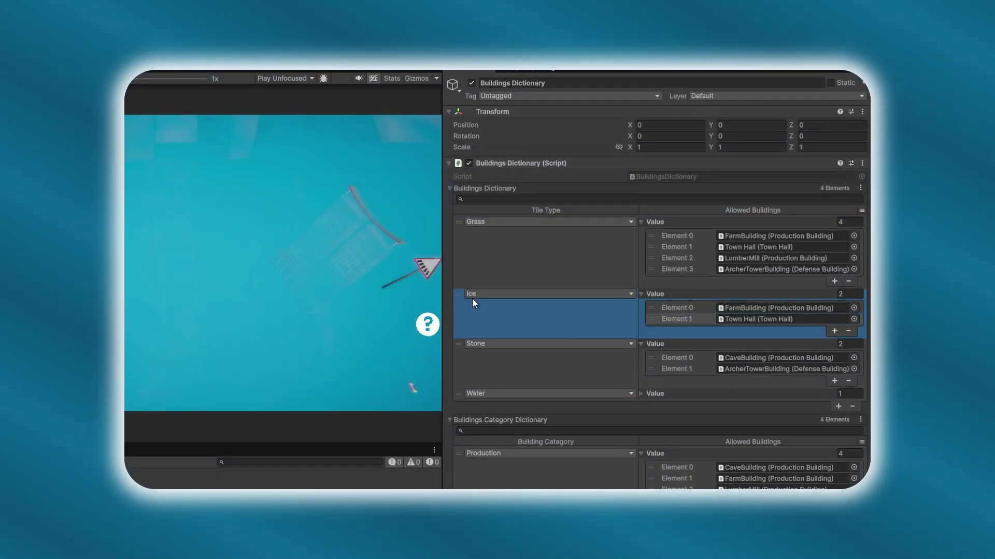
click(853, 407)
scroll(527, 356, down, 5)
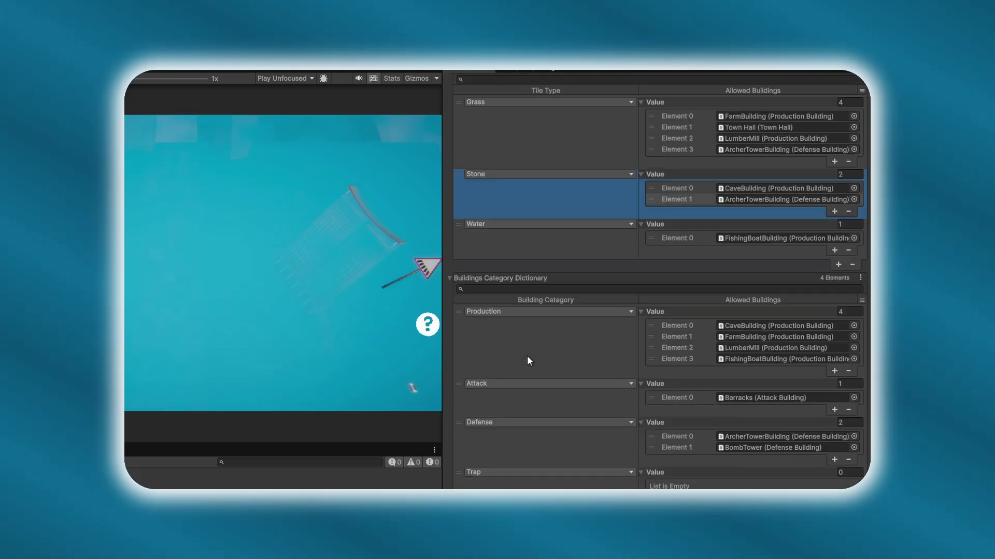
scroll(558, 413, up, 3)
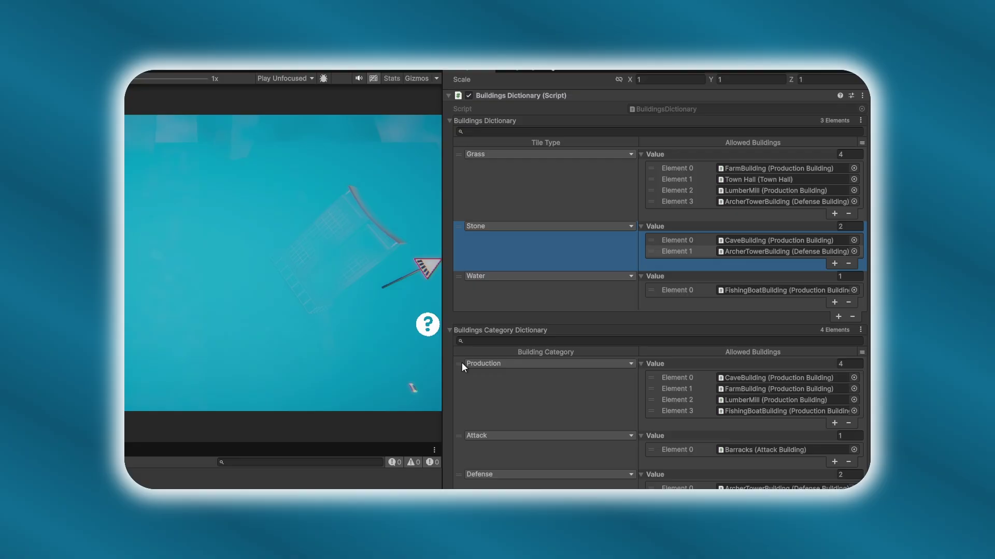
mouse_move(461, 362)
mouse_down()
mouse_move(468, 430)
mouse_move(481, 365)
mouse_up()
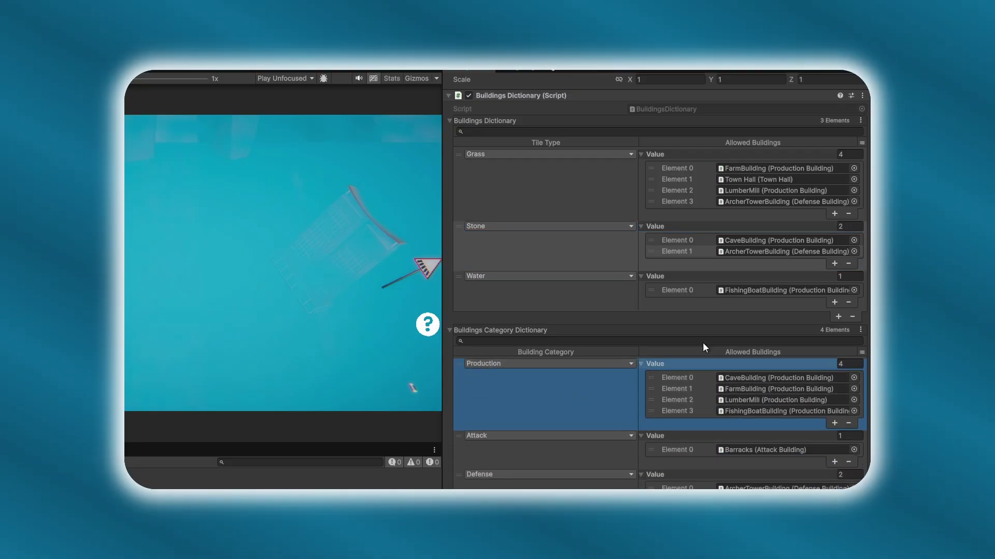
scroll(595, 249, up, 3)
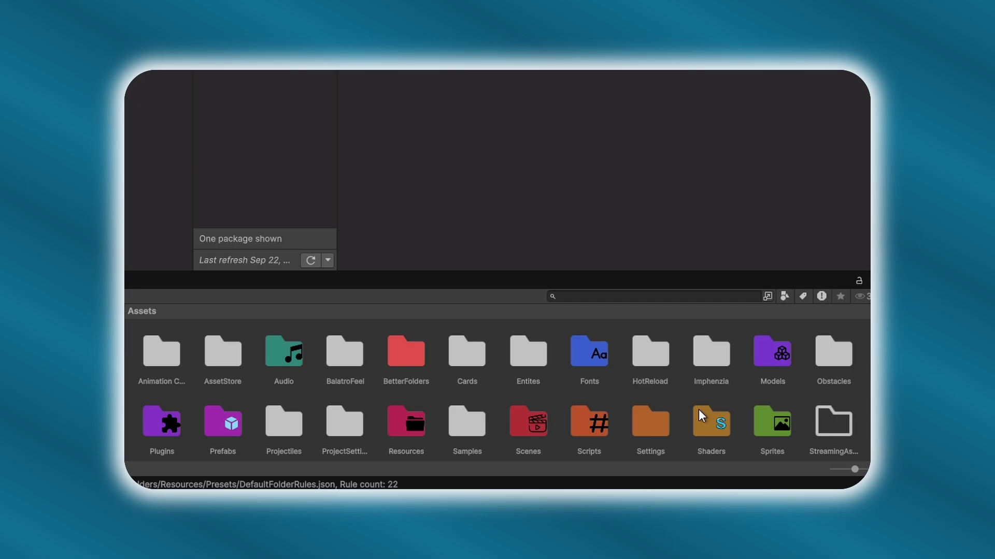
Give the Cards folder a red colour through its Edit Folder settings
scroll(695, 409, down, 3)
scroll(695, 409, up, 3)
right_click(464, 365)
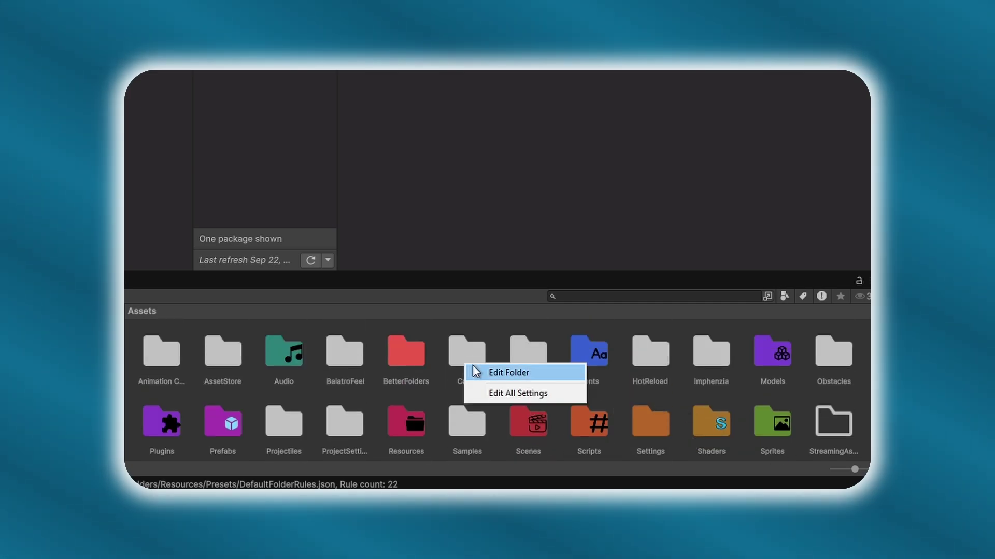
click(499, 372)
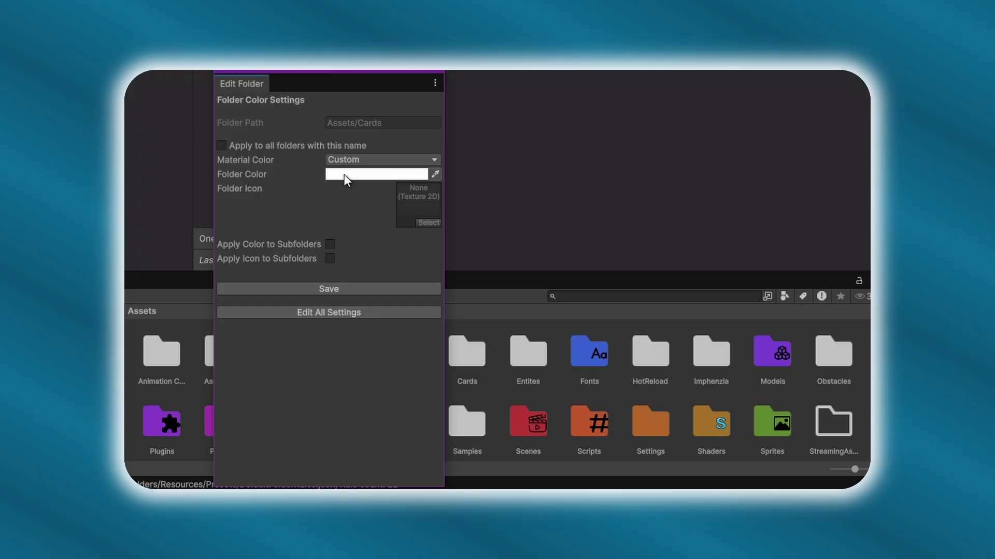
click(344, 174)
click(446, 125)
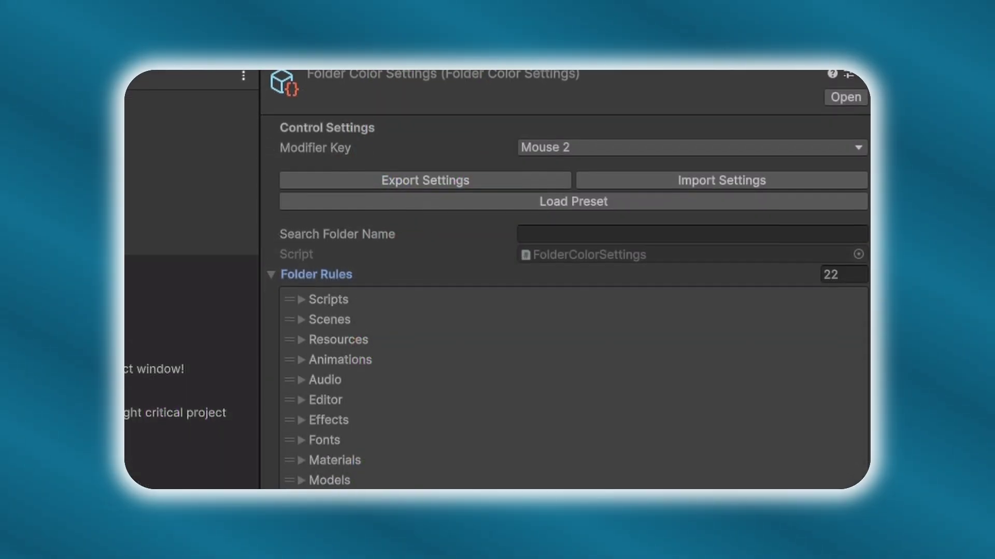
Expand the Sprites folder rule and choose its folder icon
scroll(300, 322, down, 5)
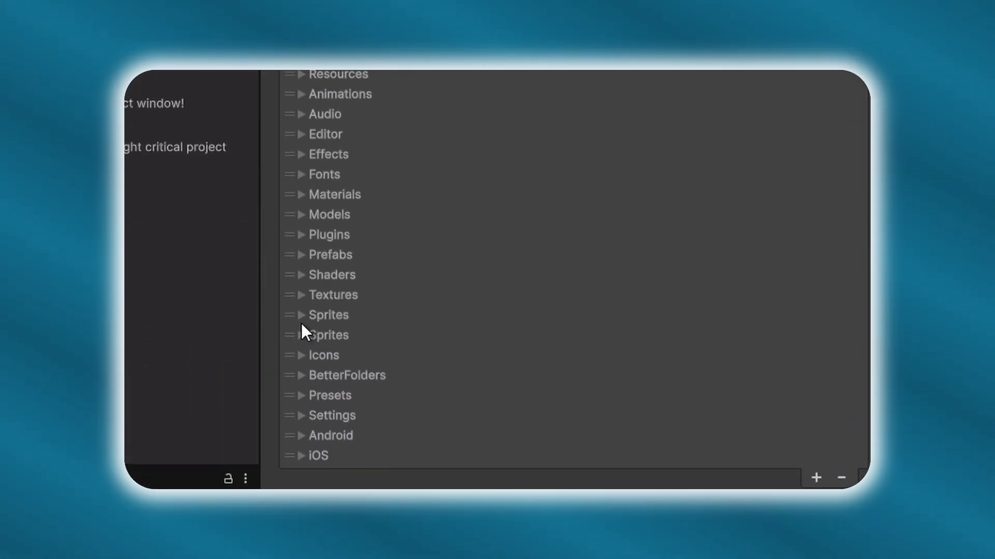
click(301, 301)
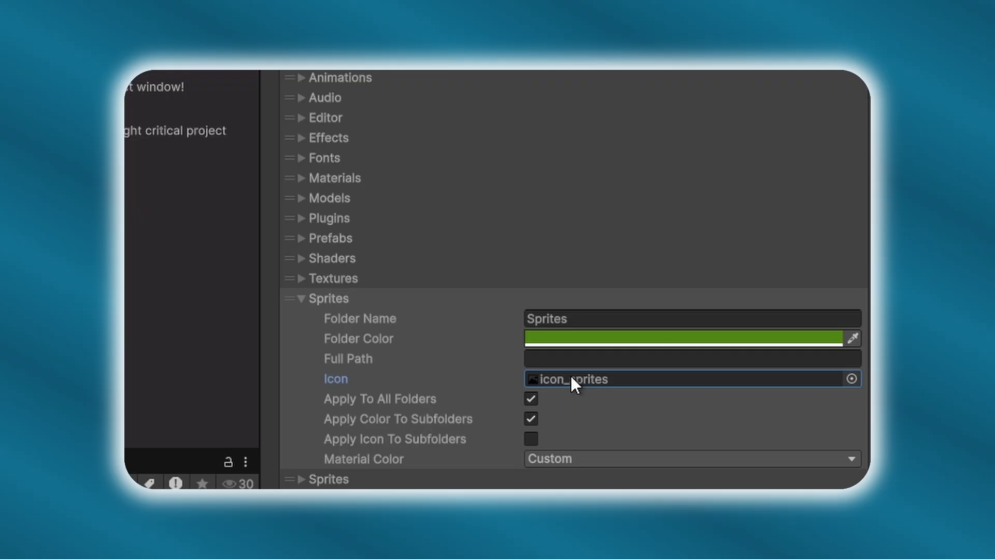
click(851, 378)
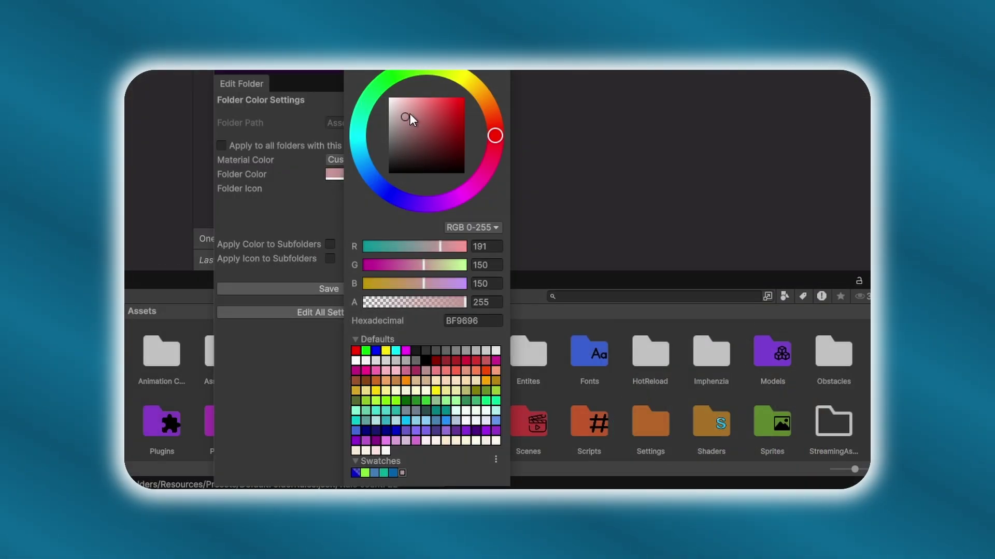
Darken the Cards folder colour to deep red 7B2F2F
drag(410, 113, 436, 136)
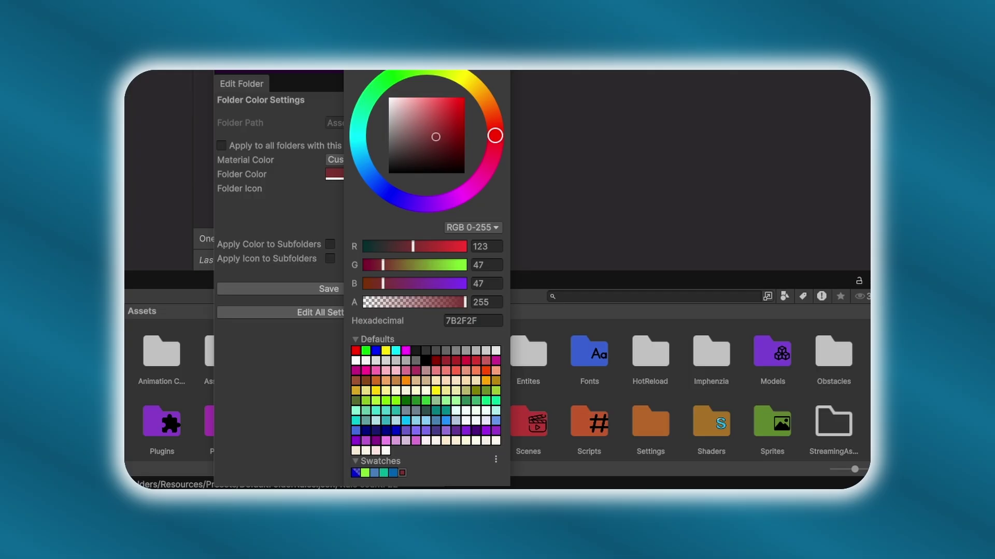
click(444, 121)
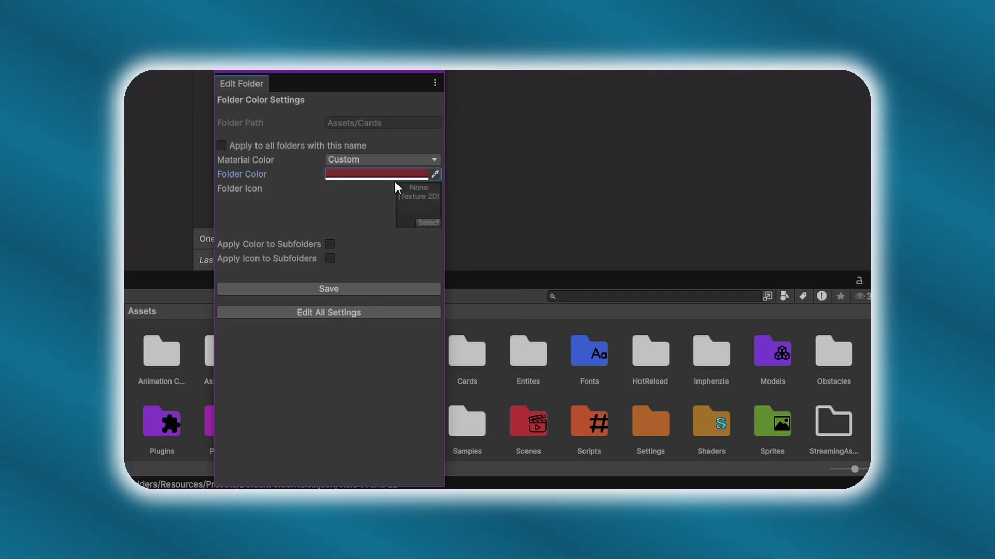
click(398, 174)
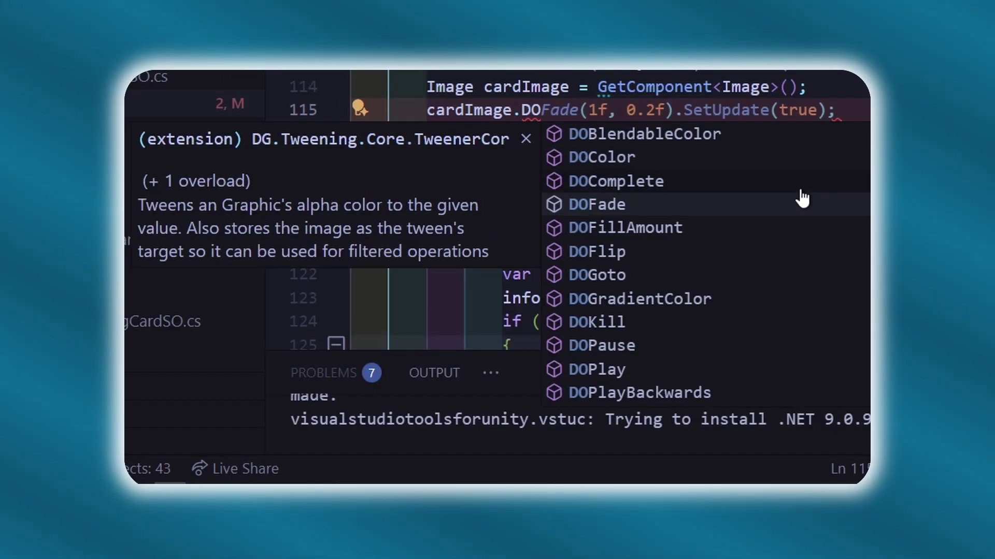
Type transform.Do on line 115 and browse DOTween suggestions down to the local move methods
key(Down)
key(Down)
key(Down)
key(Down)
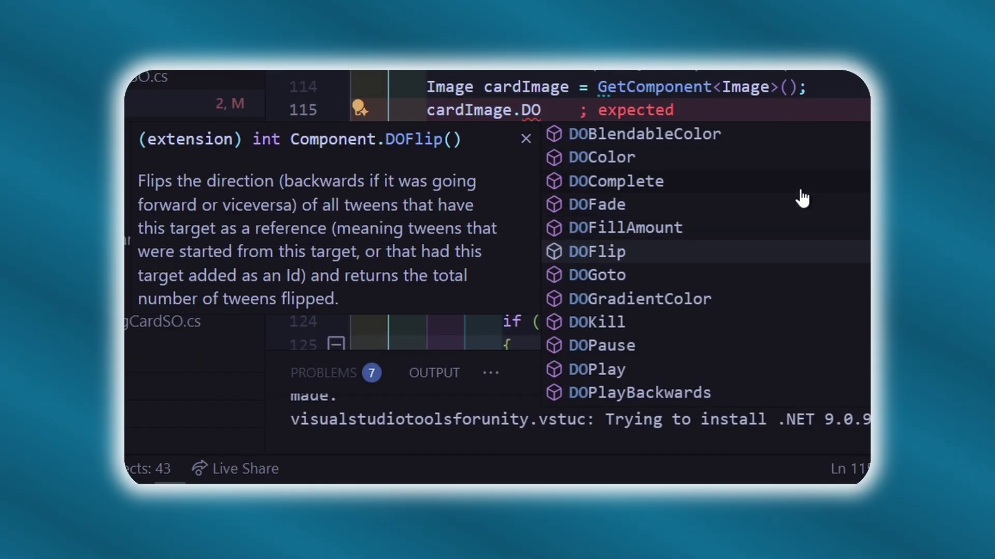
key(Down)
key(Down)
key(Down)
key(Down)
key(Down)
key(Down)
key(Down)
key(Down)
key(Down)
key(Down)
key(Down)
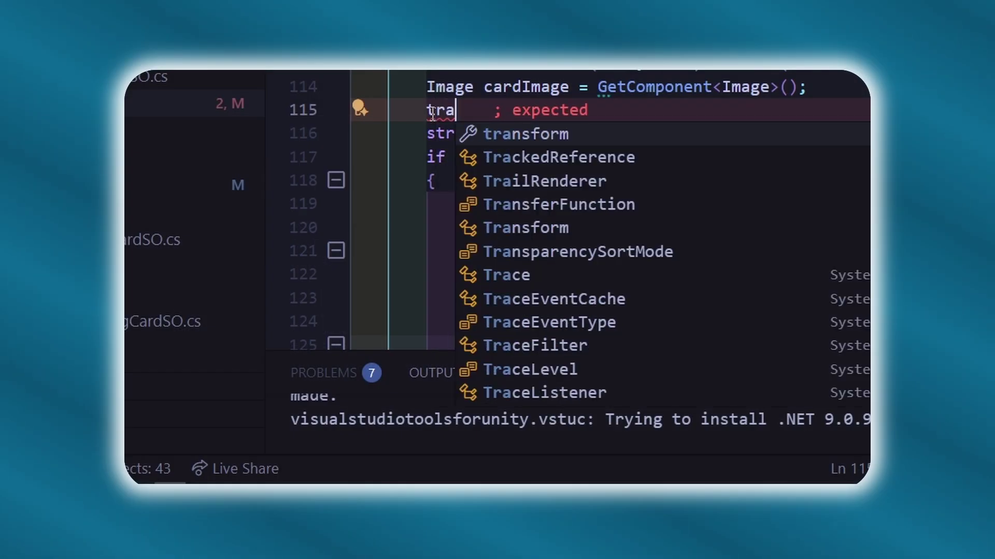
text(nsform)
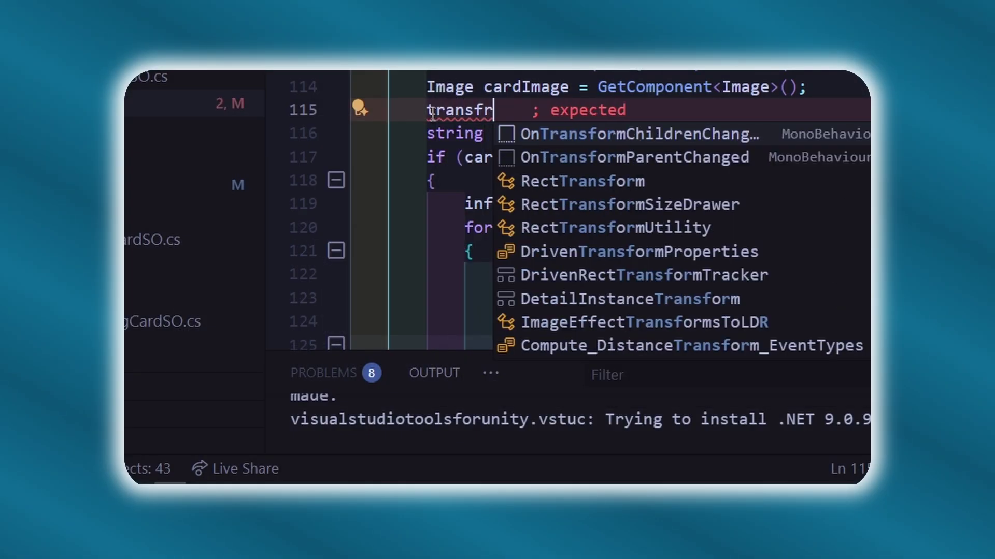
text(.Do)
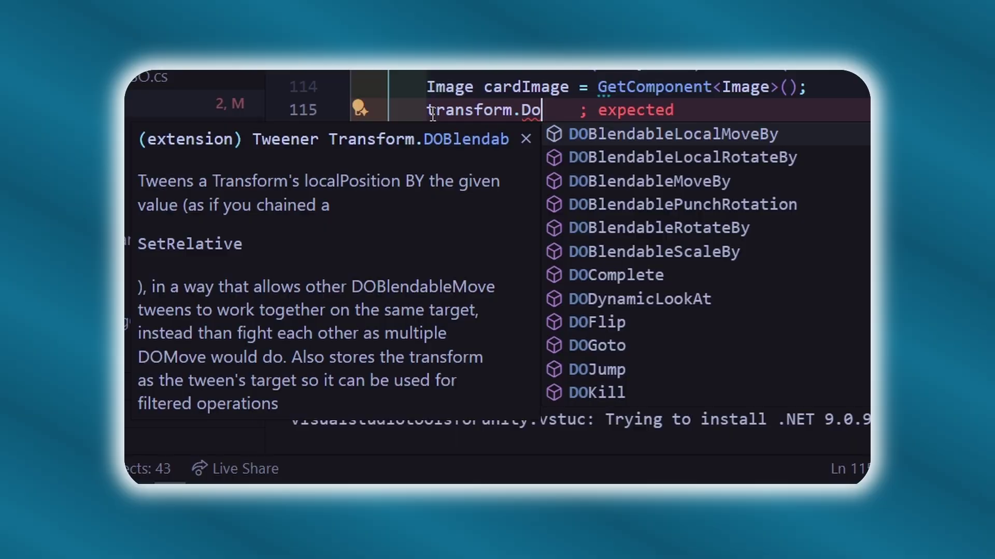
key(Down)
key(Down)
key(Down)
key(Down)
key(Down)
key(Down)
key(Down)
key(Down)
key(Down)
key(Down)
key(Down)
key(Down)
key(Down)
key(Down)
key(Down)
key(Down)
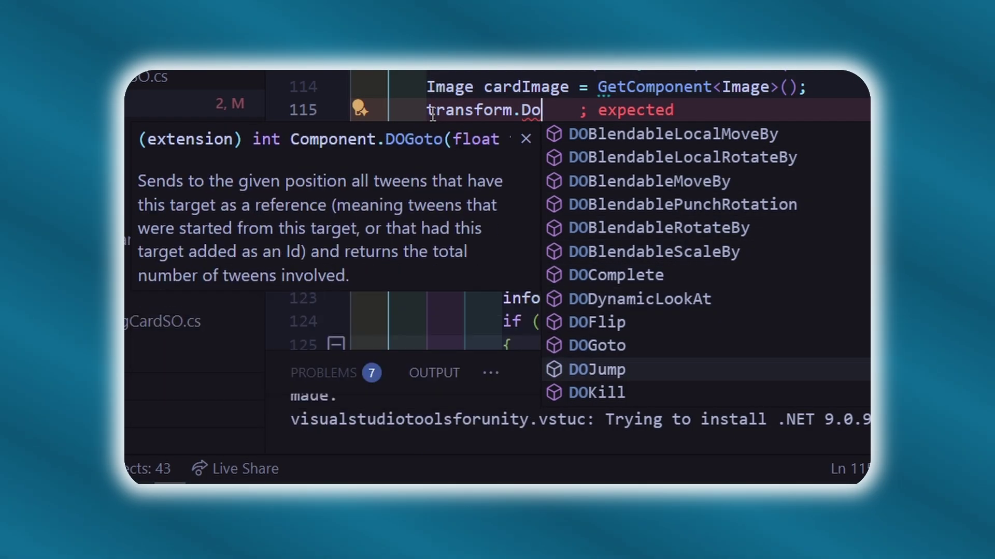
key(Down)
key(Down)
key(Down)
key(Down)
key(Down)
key(Down)
key(Down)
key(Down)
key(Down)
key(Down)
key(Down)
key(Down)
key(Down)
key(Down)
key(Down)
key(Down)
key(Down)
key(Down)
key(Down)
key(Down)
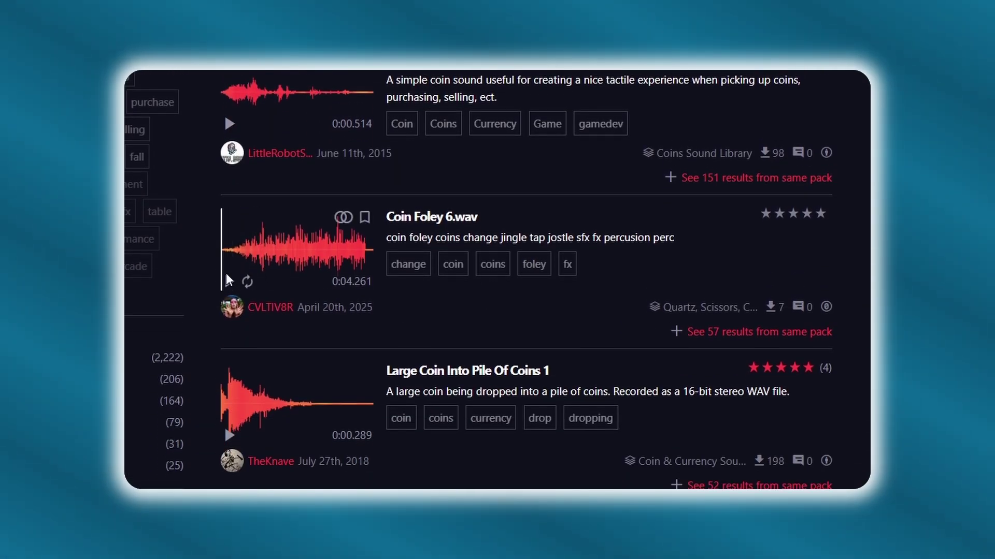
Preview the Spinning Coin on Table and coin recieved sound effects
click(179, 175)
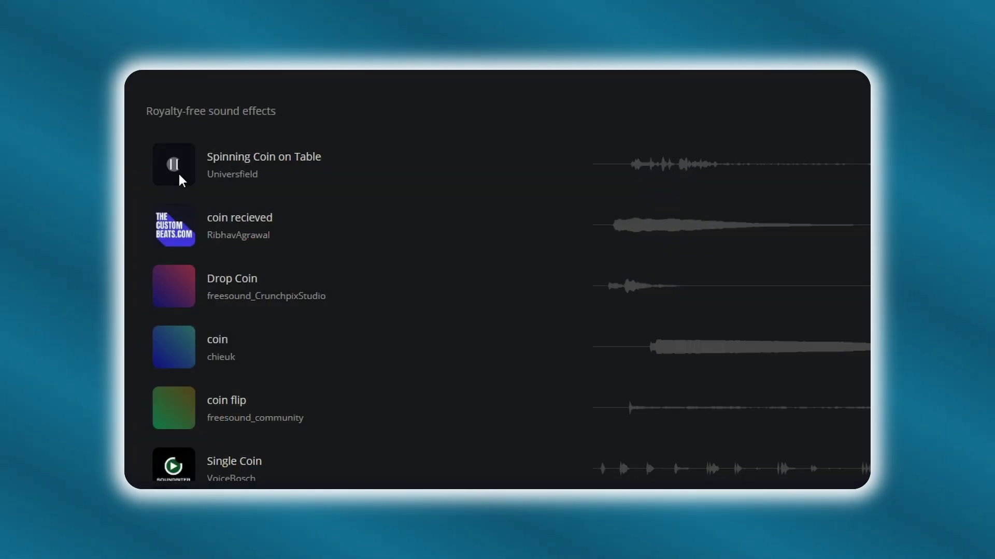
click(176, 228)
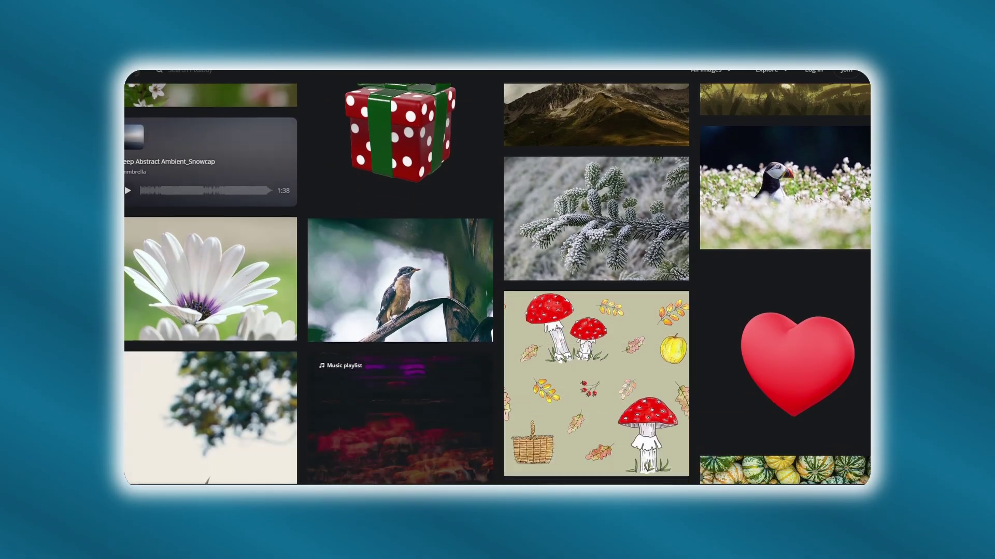